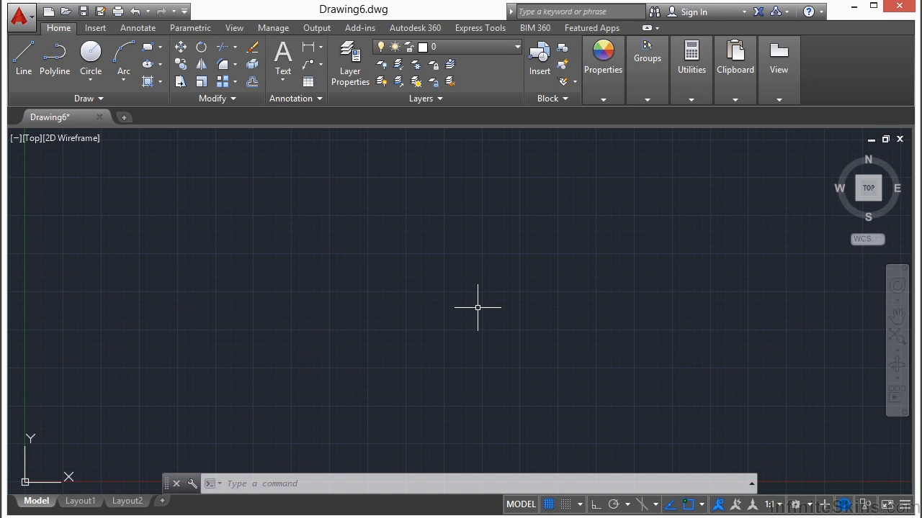
Open the drawing mechanical_example-imperial.dwg from folder 04.
text(open)
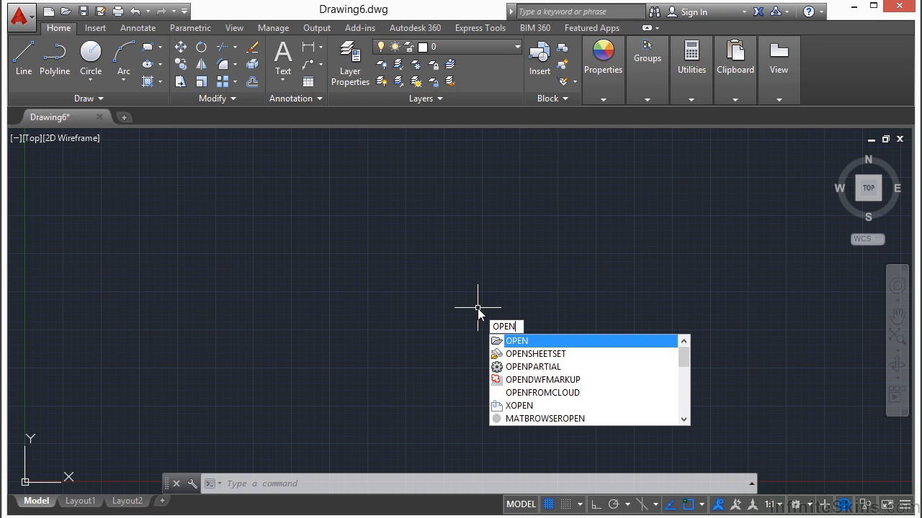
key(Return)
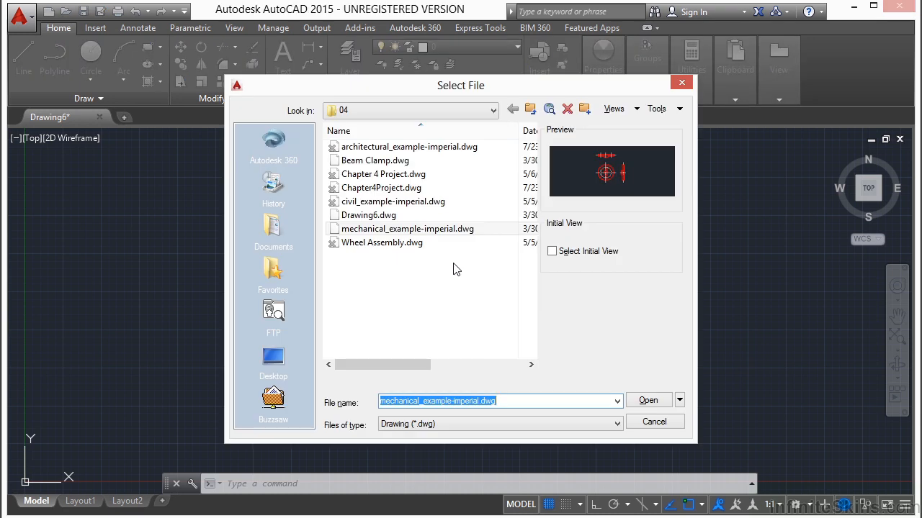
click(446, 230)
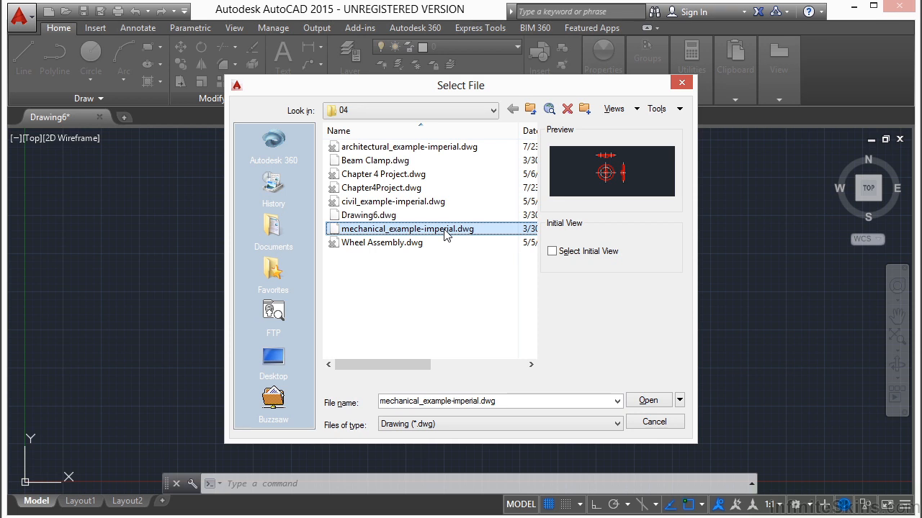
mouse_move(424, 239)
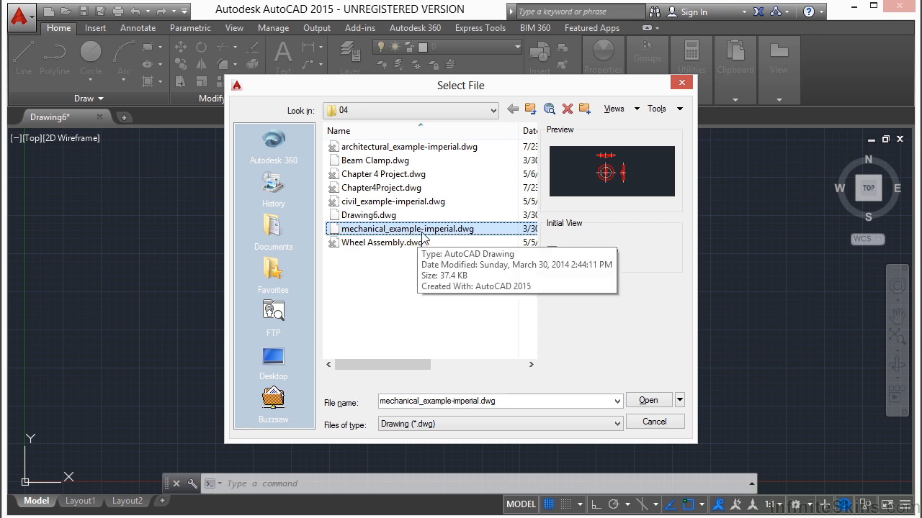
click(645, 405)
key(Escape)
key(Escape)
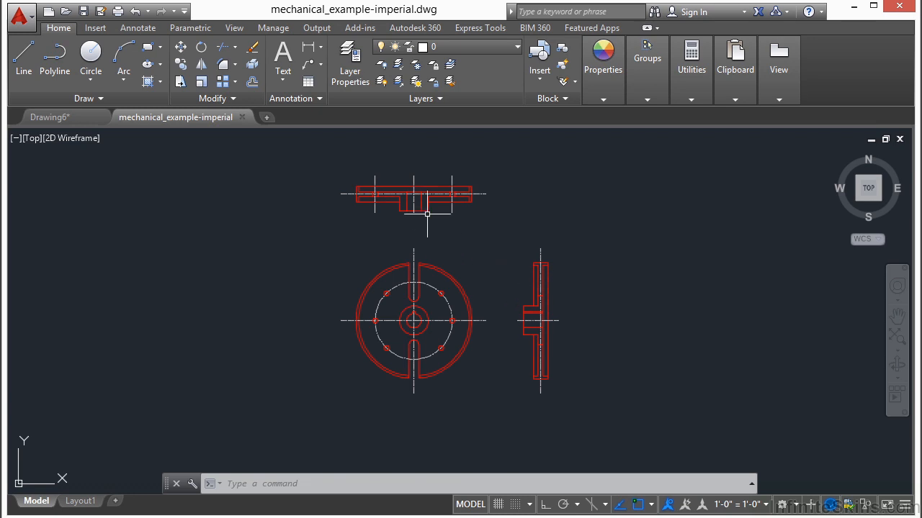
Examine the slotted wheel's front view together with its top and side views.
scroll(408, 198, up, 5)
middle_drag(447, 376, 421, 167)
scroll(422, 167, down, 2)
middle_drag(412, 382, 406, 302)
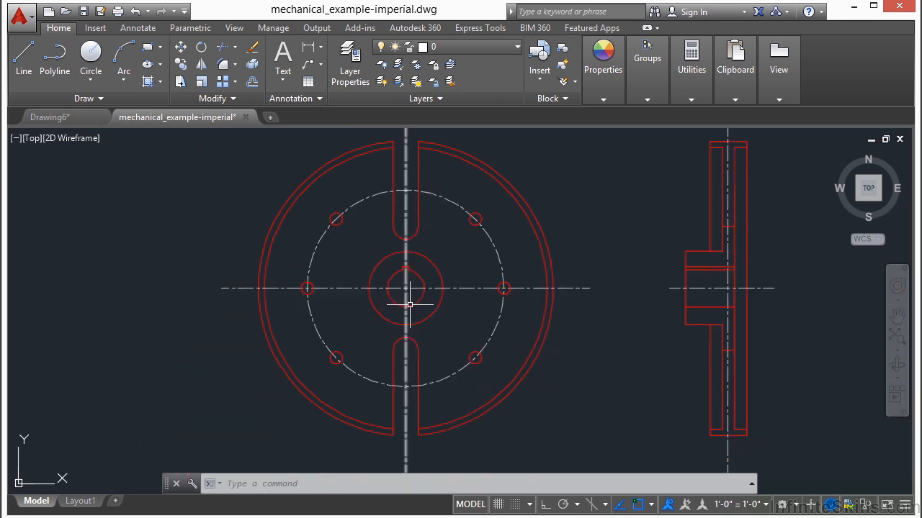
scroll(546, 333, down, 2)
middle_drag(570, 165, 531, 264)
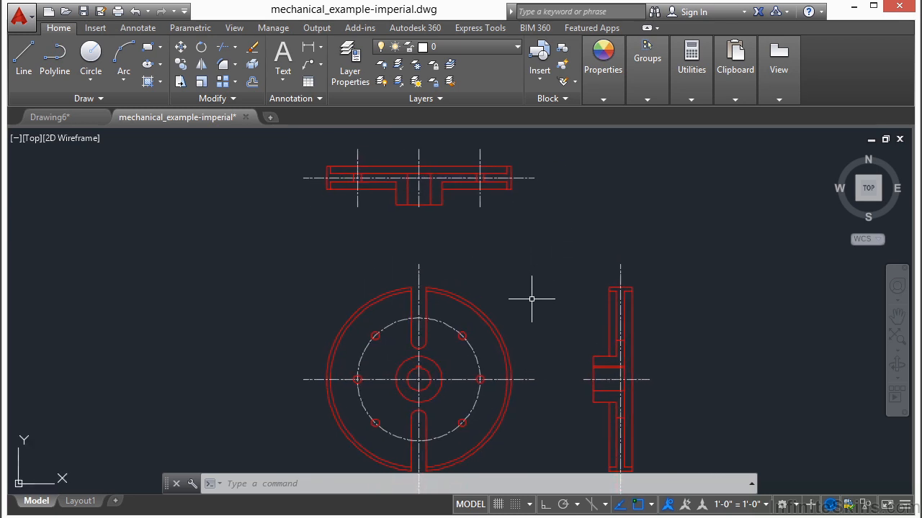
scroll(533, 303, down, 3)
scroll(486, 286, up, 1)
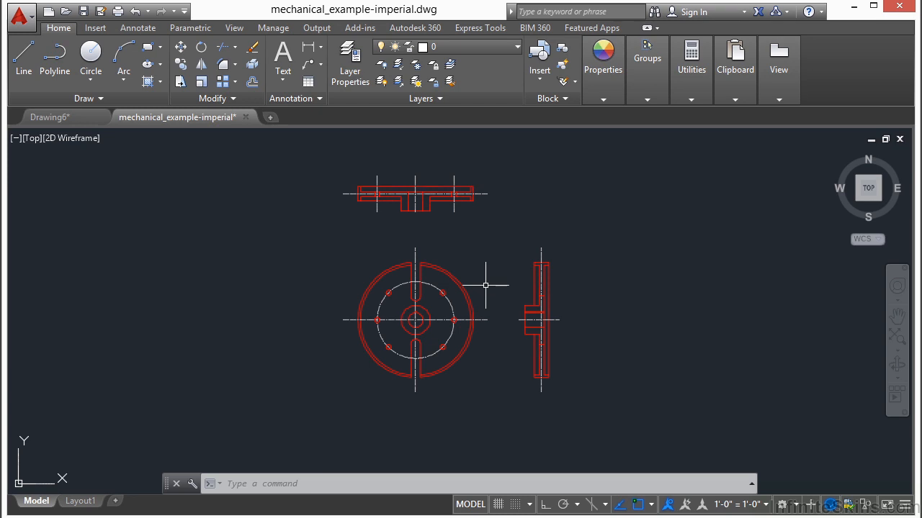
Try selecting the side view's rim, web and hub lines one by one for a Move, and cancel the command.
text(move)
key(Return)
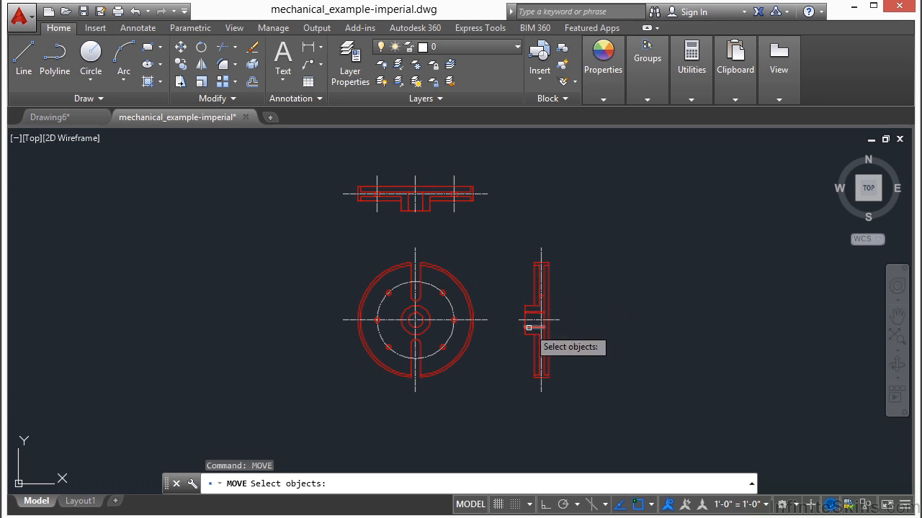
scroll(548, 297, up, 5)
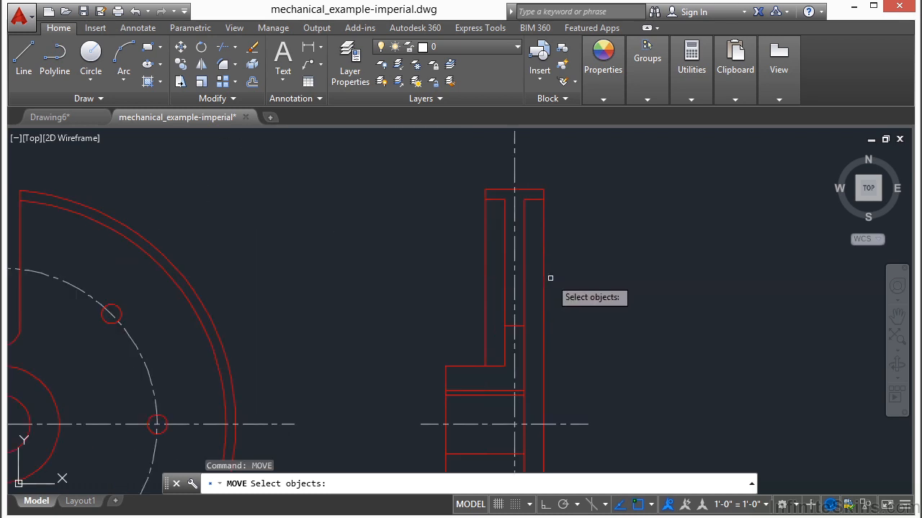
click(543, 238)
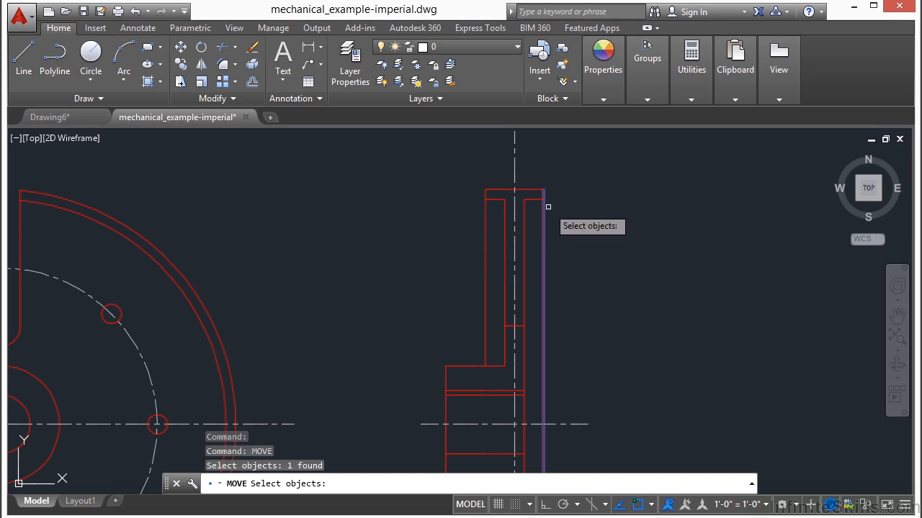
click(493, 198)
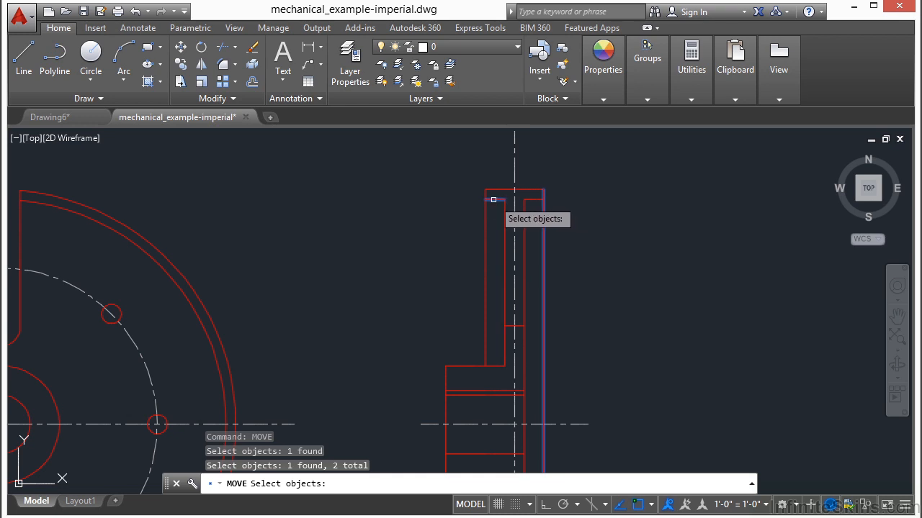
click(537, 199)
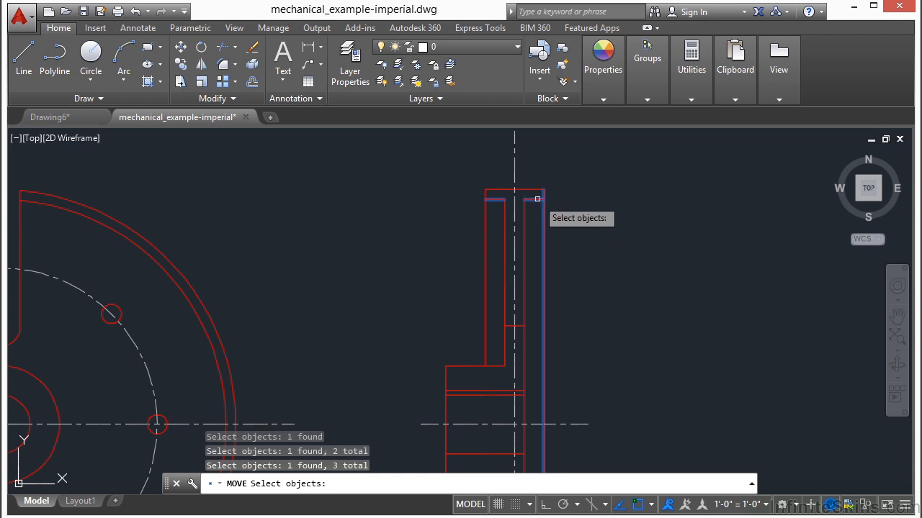
click(534, 190)
click(484, 217)
click(504, 219)
click(523, 229)
click(510, 325)
middle_drag(465, 345, 468, 247)
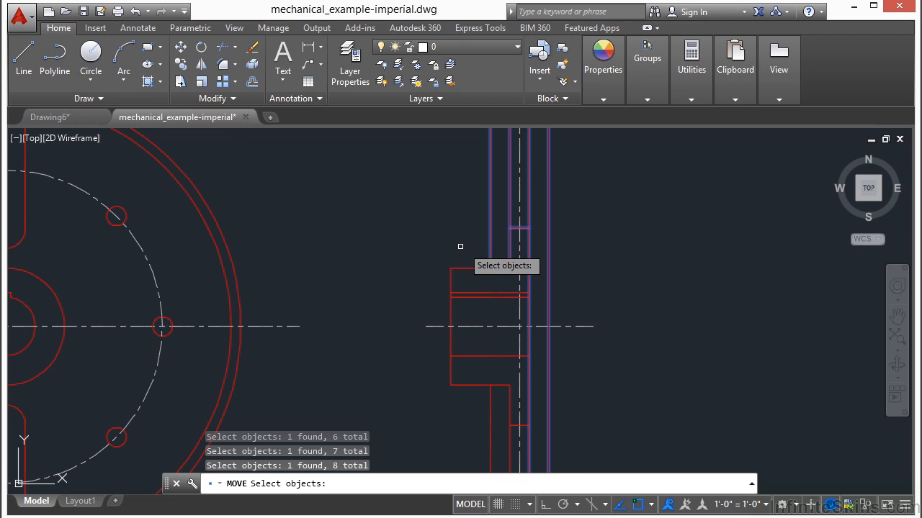
click(472, 268)
click(449, 281)
click(465, 293)
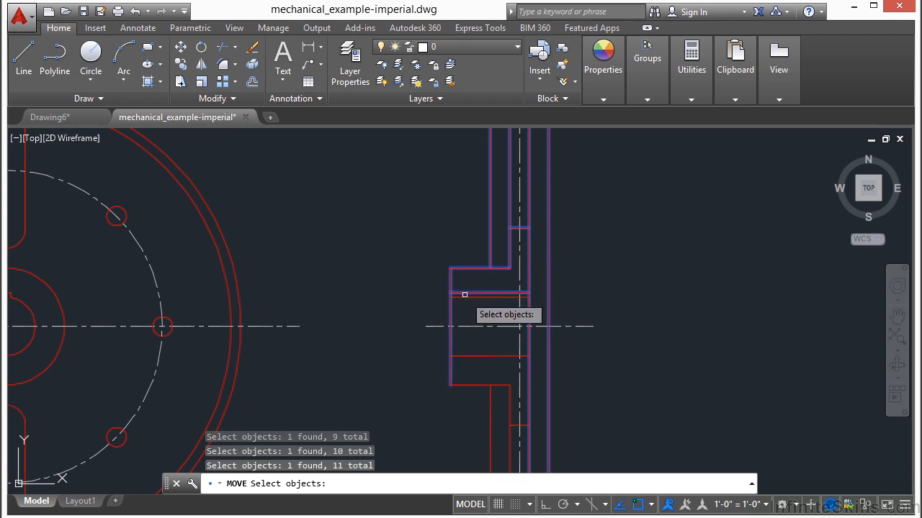
click(466, 298)
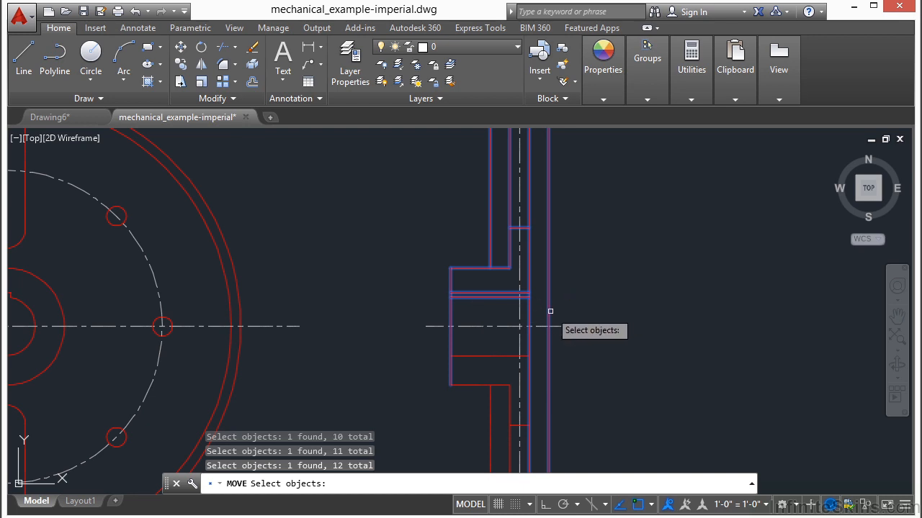
key(Escape)
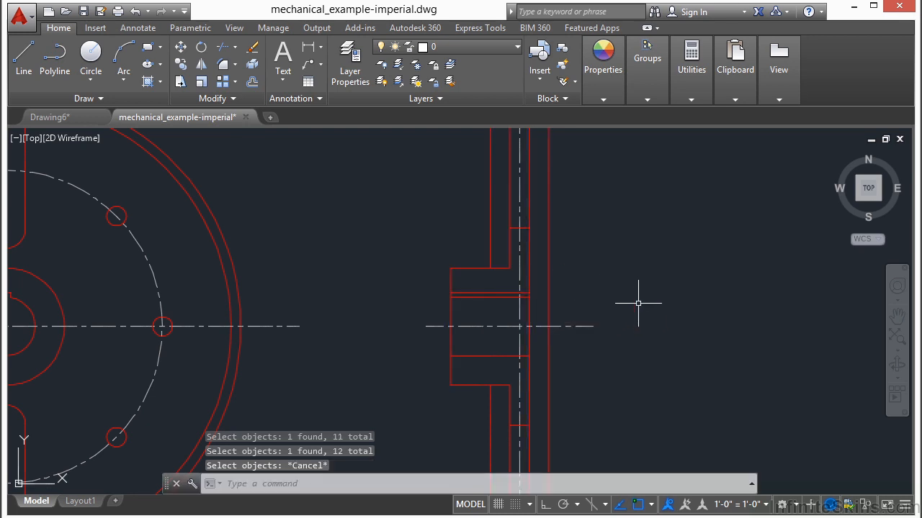
Try selecting the side view with two successive crossing windows for a Copy, and cancel the command.
scroll(476, 325, down, 2)
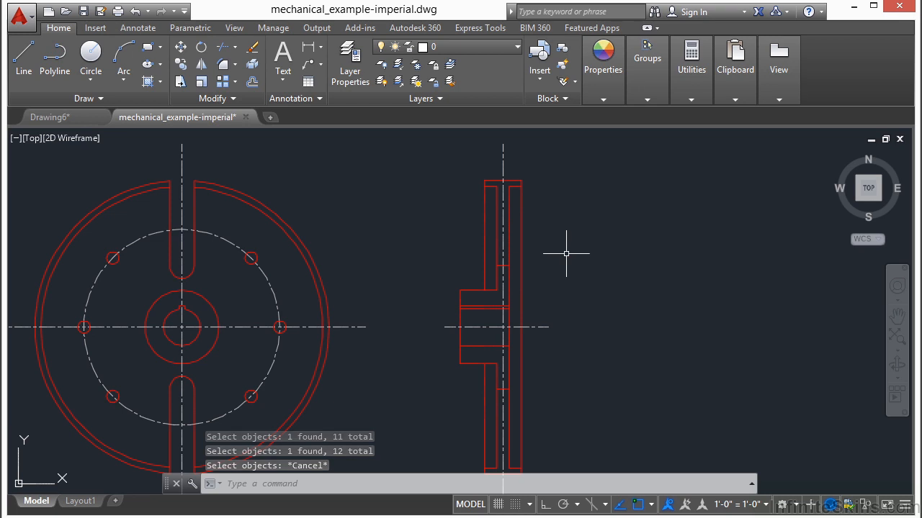
text(copy)
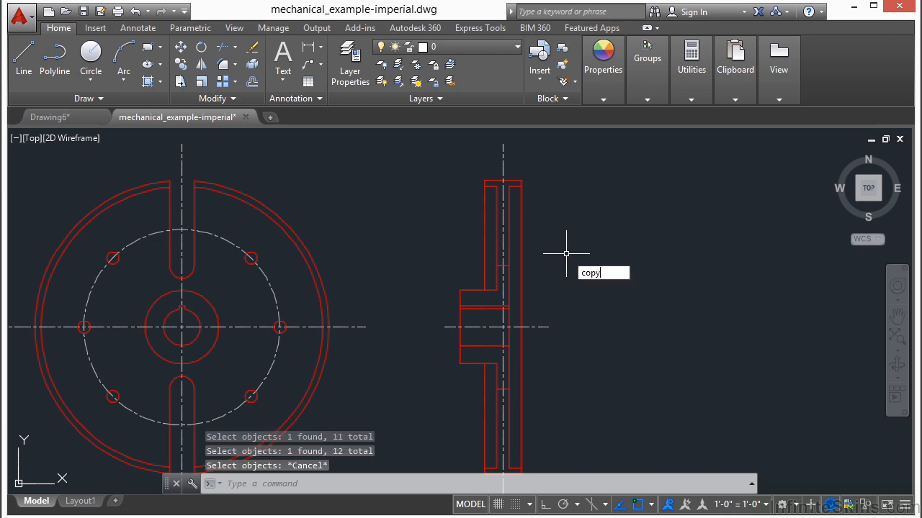
key(Return)
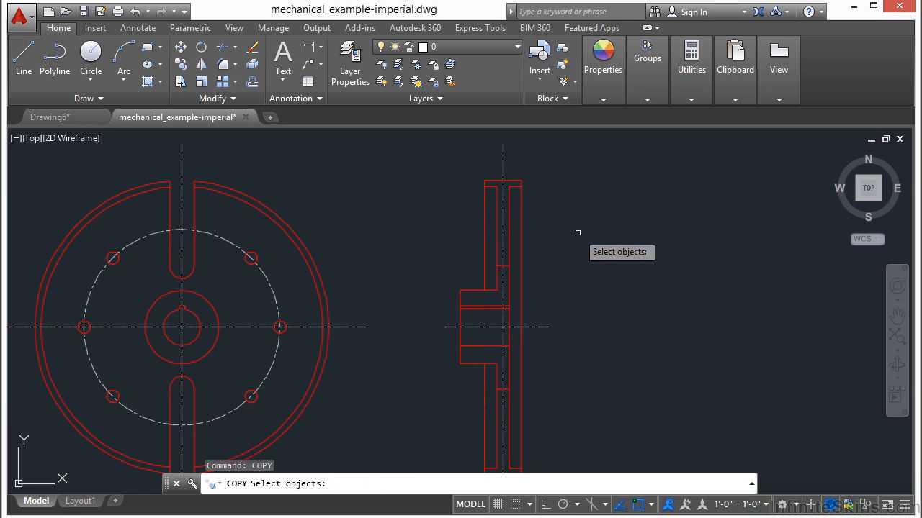
click(559, 203)
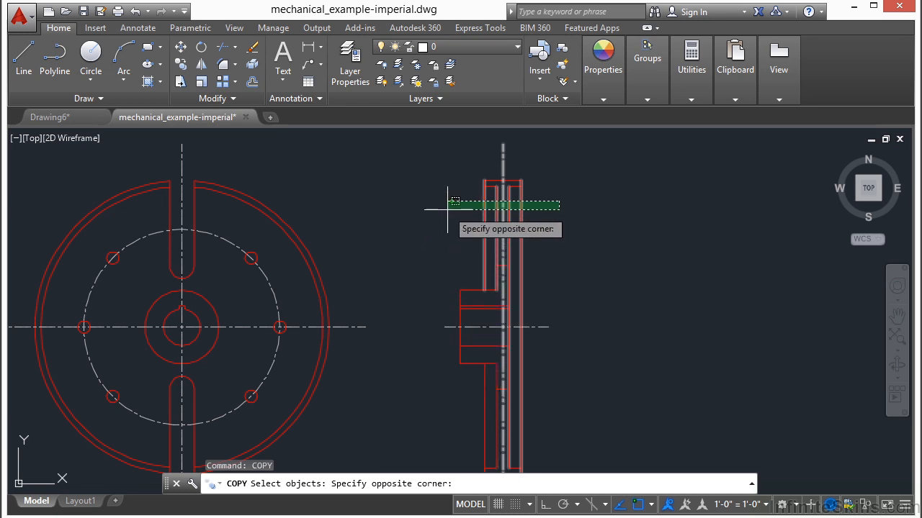
scroll(445, 201, up, 4)
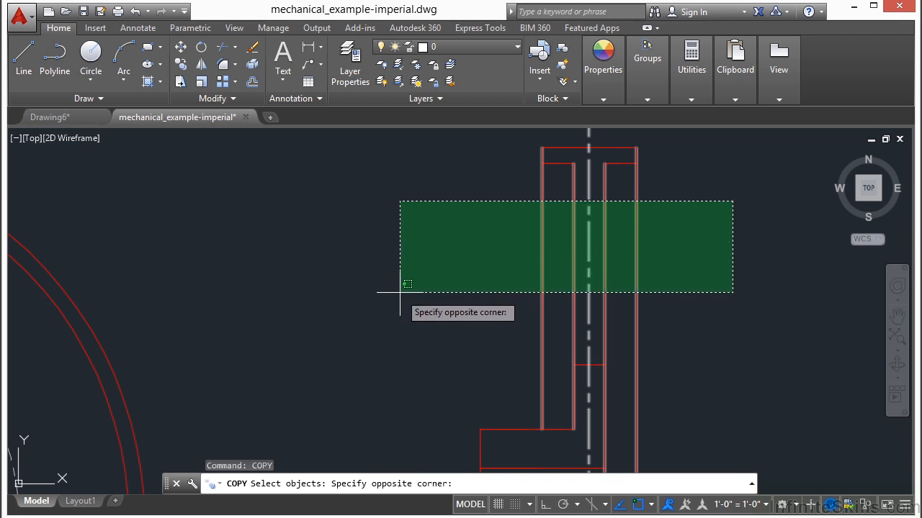
scroll(389, 291, down, 4)
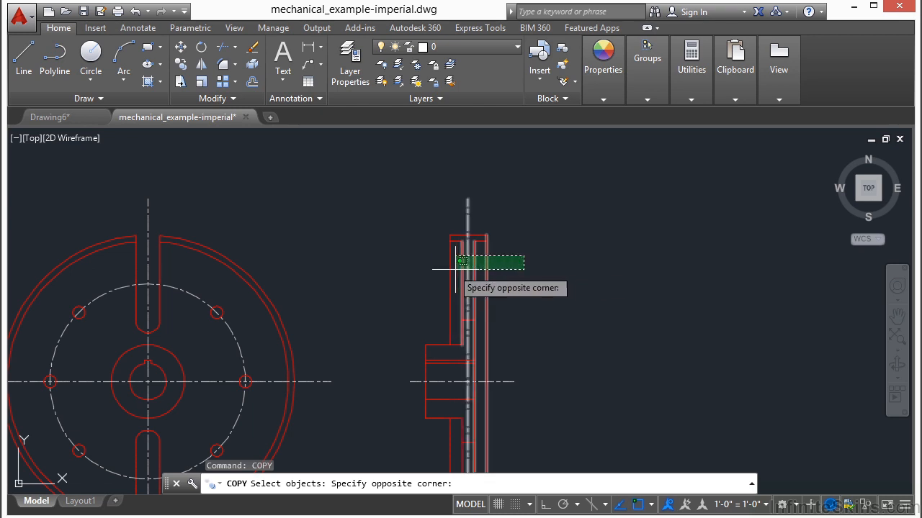
click(409, 281)
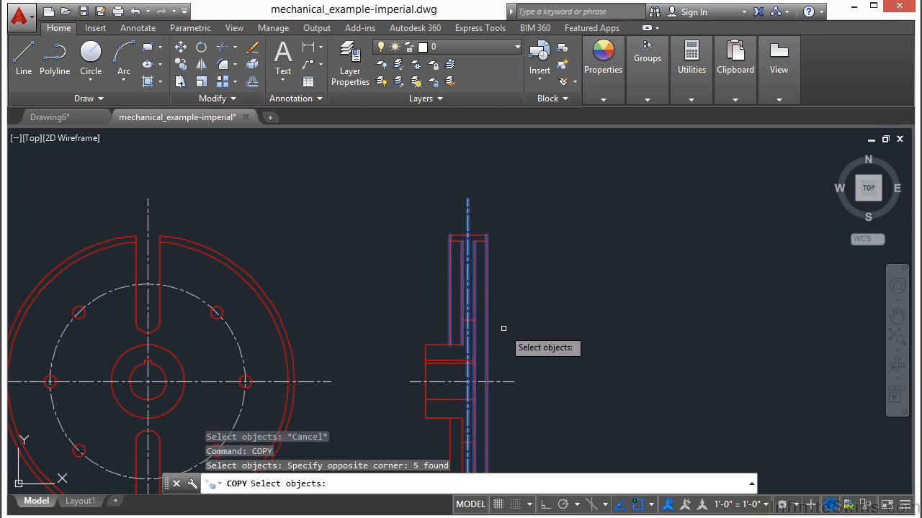
scroll(498, 321, down, 4)
click(545, 180)
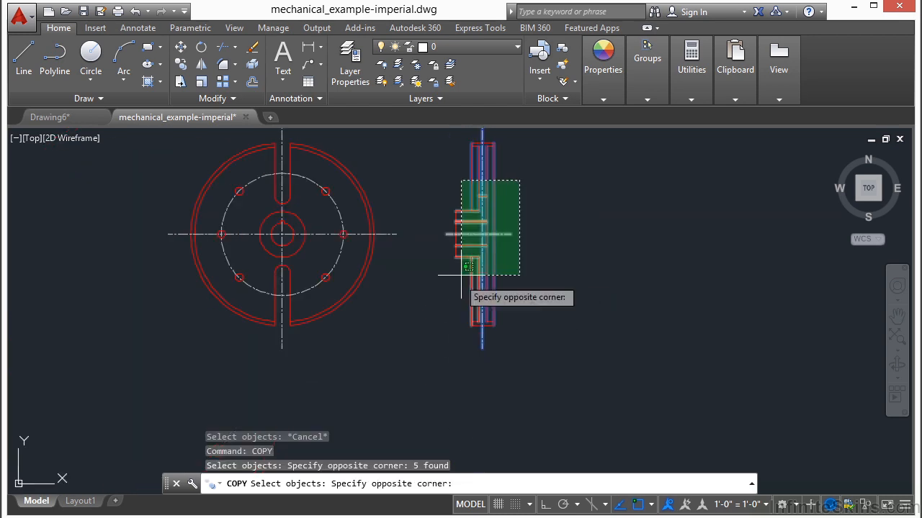
click(404, 375)
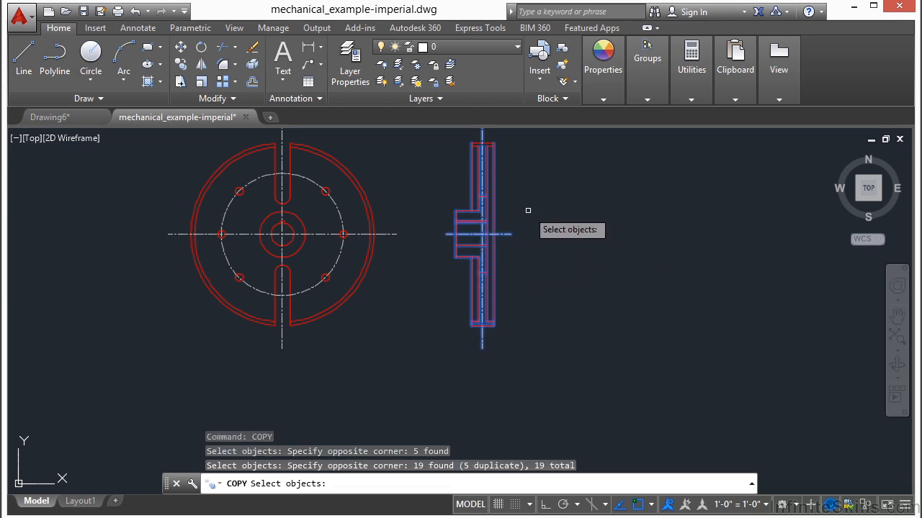
key(Escape)
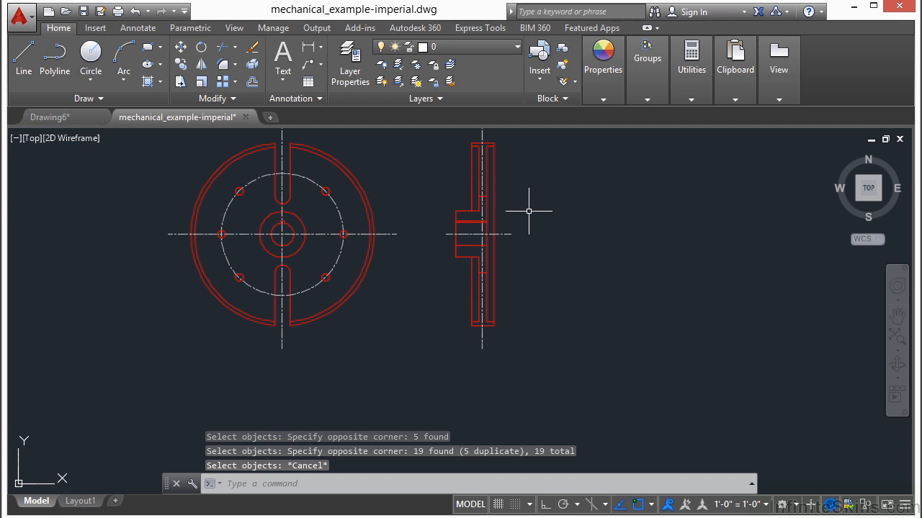
Copy the side view, window-selected without its vertical centerline, and place the copy to the right of the original.
text(COPY)
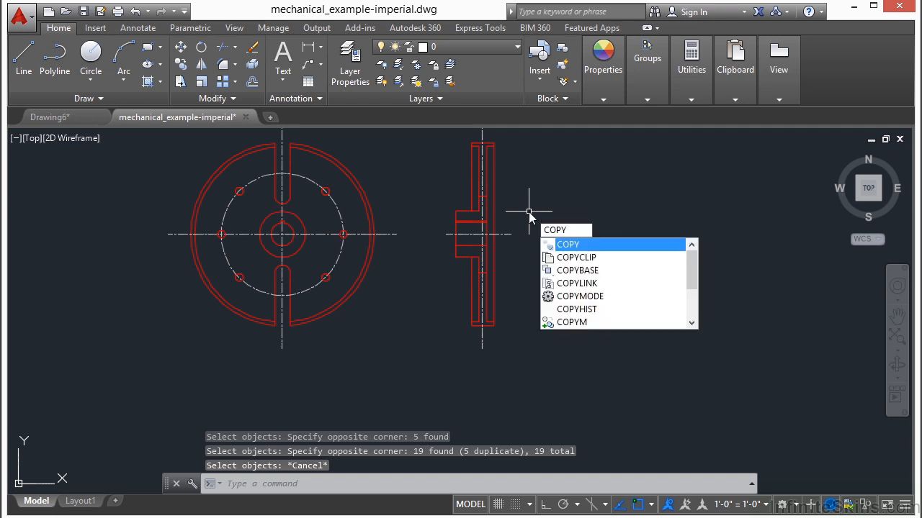
key(Return)
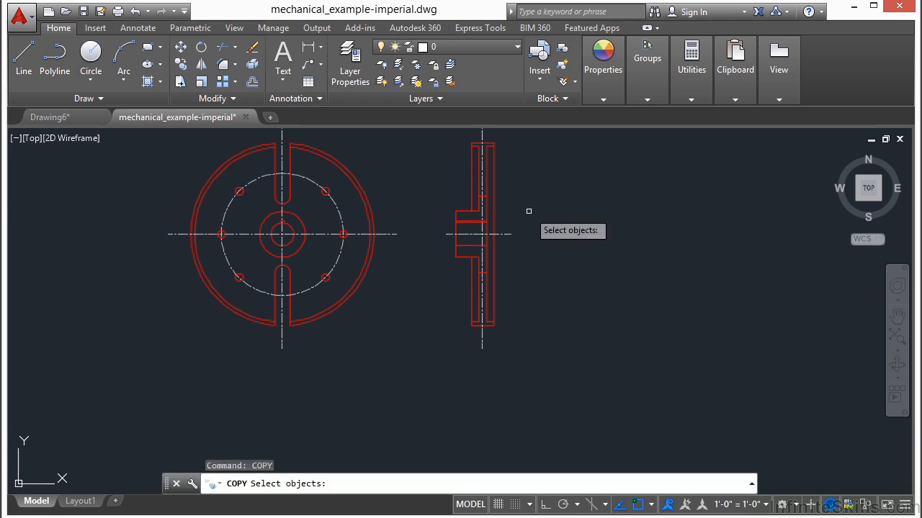
middle_drag(528, 211, 492, 253)
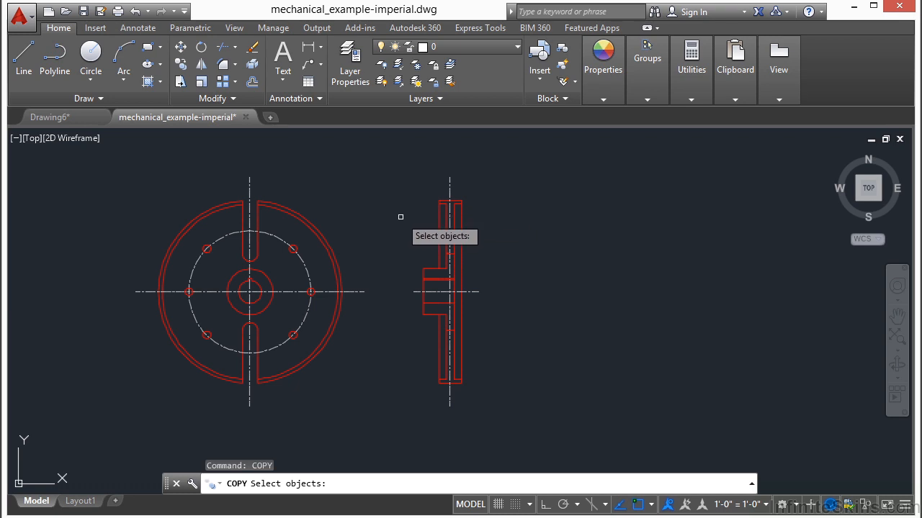
click(357, 183)
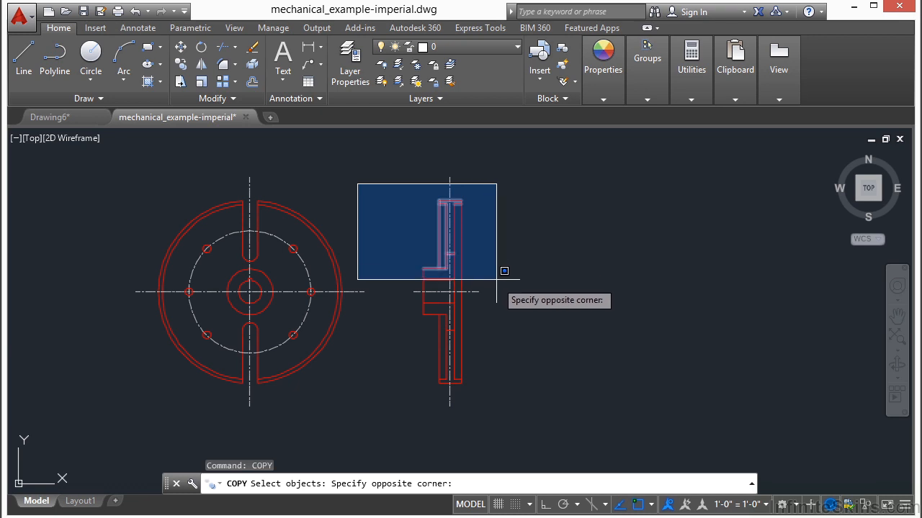
click(514, 389)
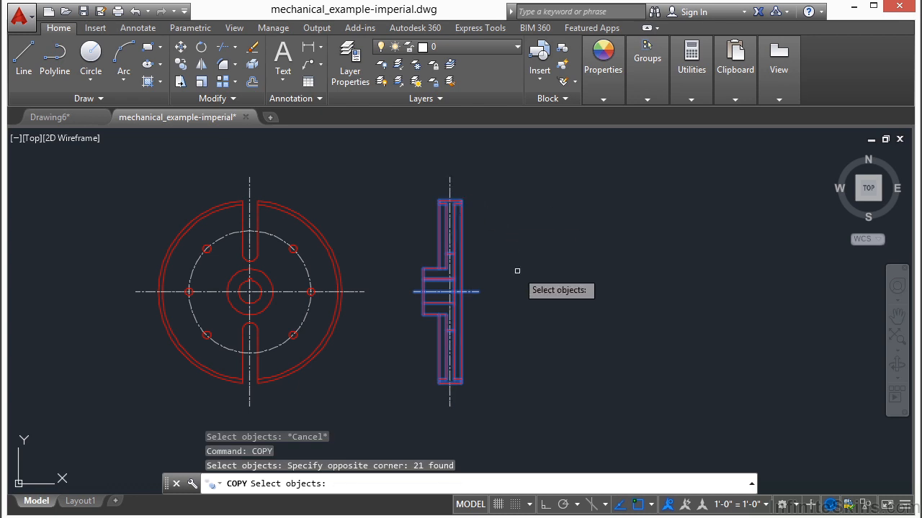
key(Return)
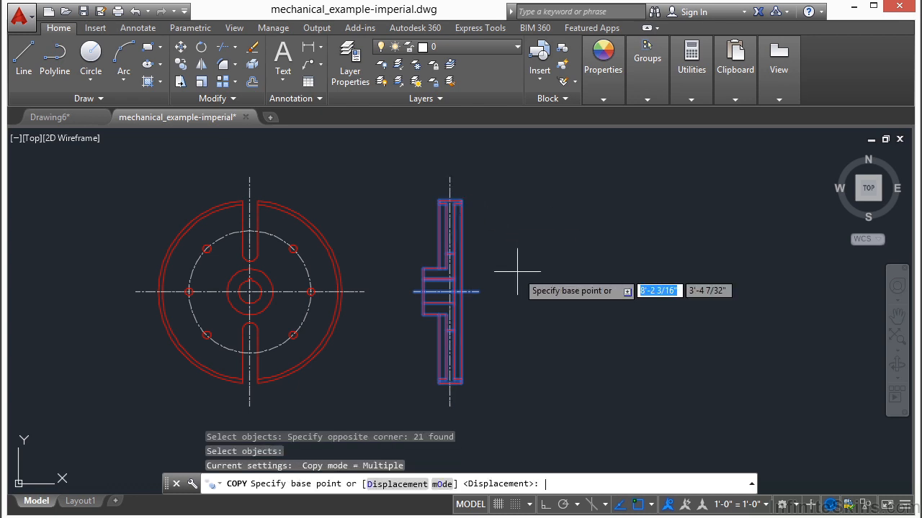
click(504, 265)
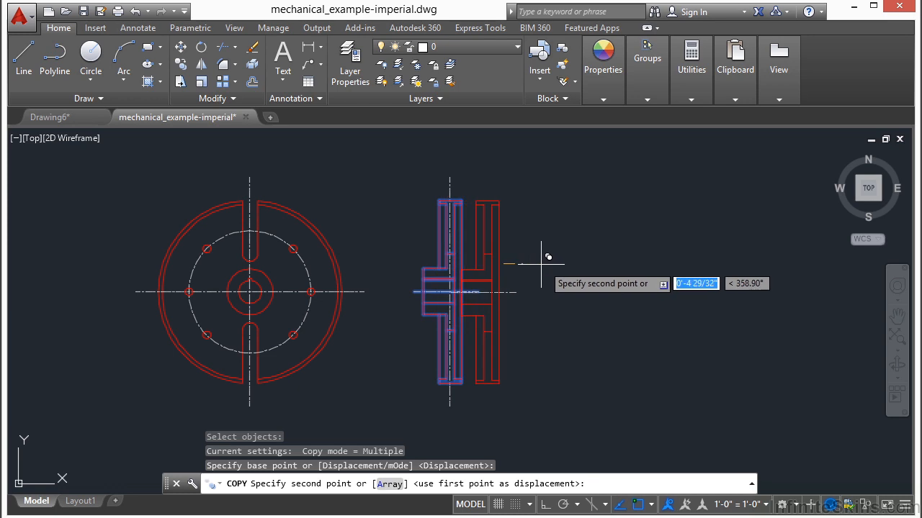
click(641, 263)
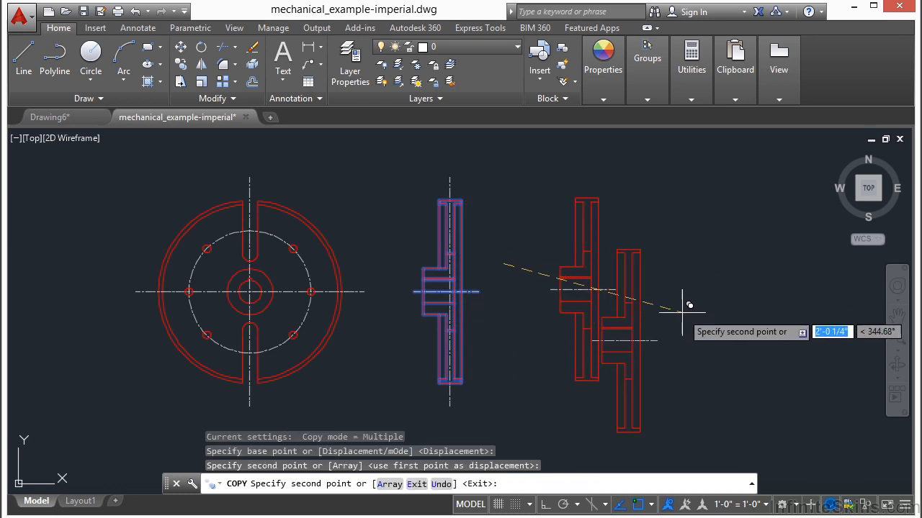
End the Copy command with the single side-view copy, and cancel the crossing window started in the empty area beside it.
key(Return)
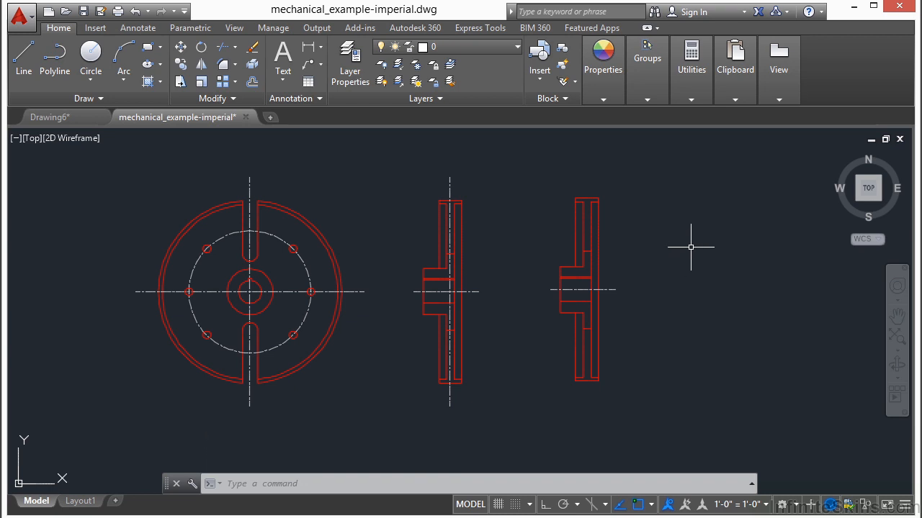
click(708, 231)
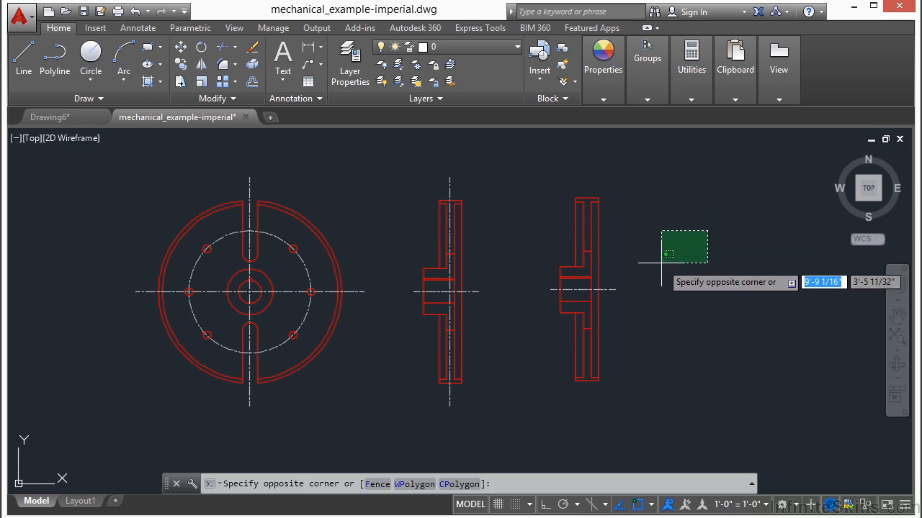
key(Escape)
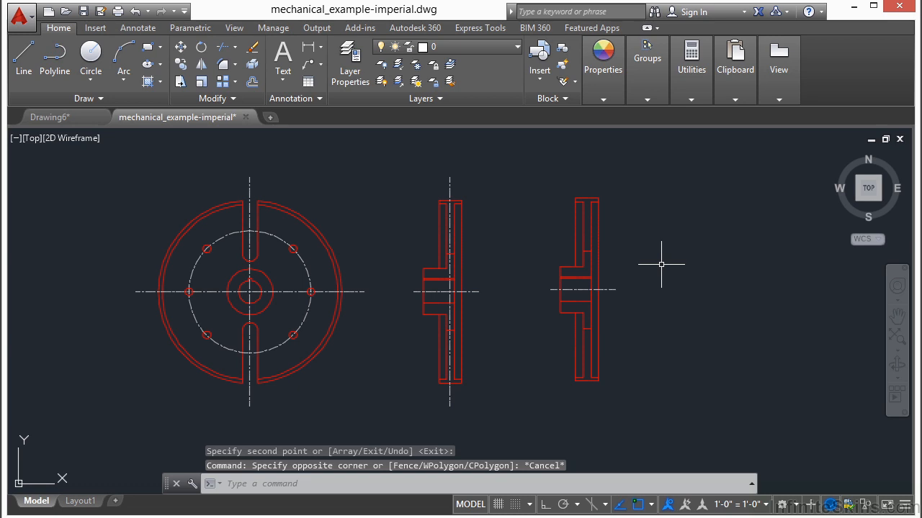
Copy the front view's hub circles, bolt holes, bolt circle and centerlines, selected with a crossing lasso, to the left of the slotted wheel.
scroll(206, 288, up, 1)
scroll(243, 251, up, 1)
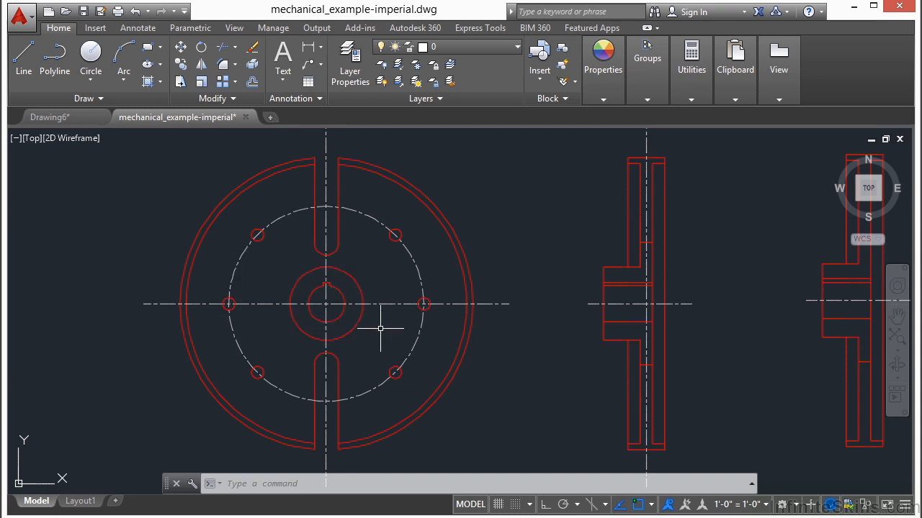
text(copy)
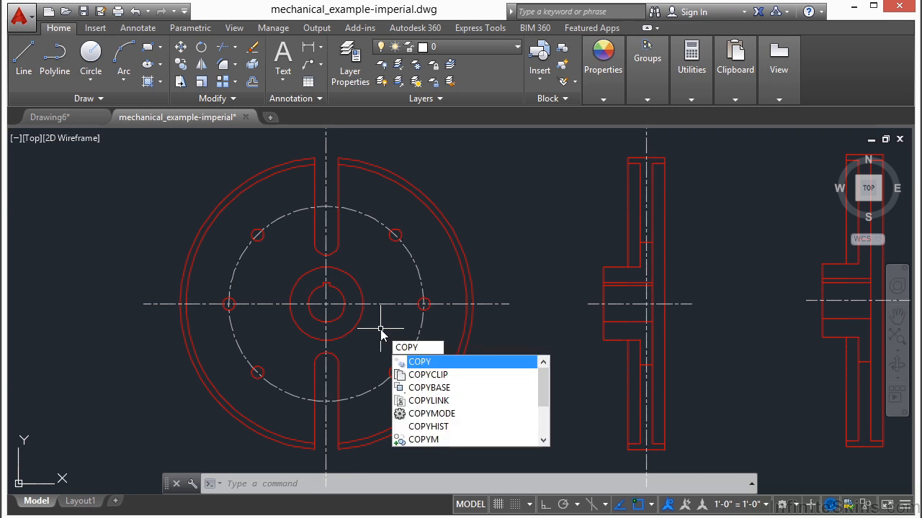
key(Return)
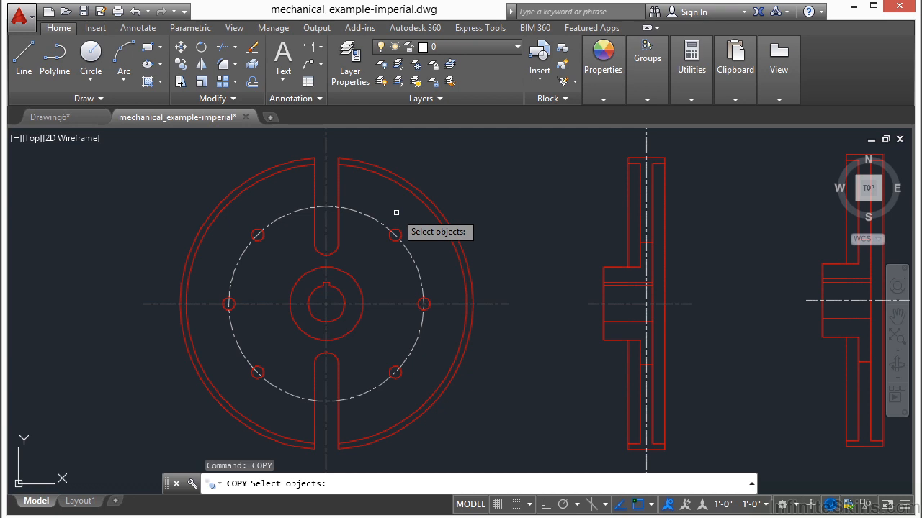
click(547, 189)
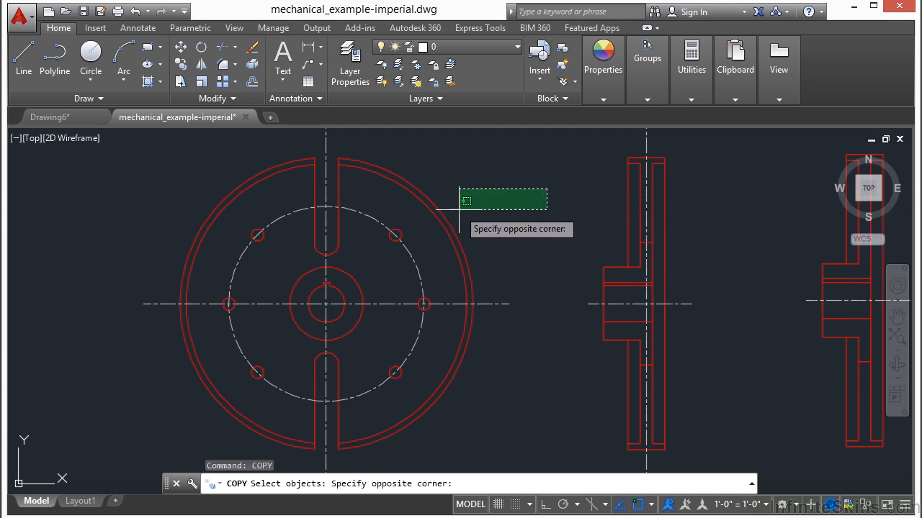
click(566, 192)
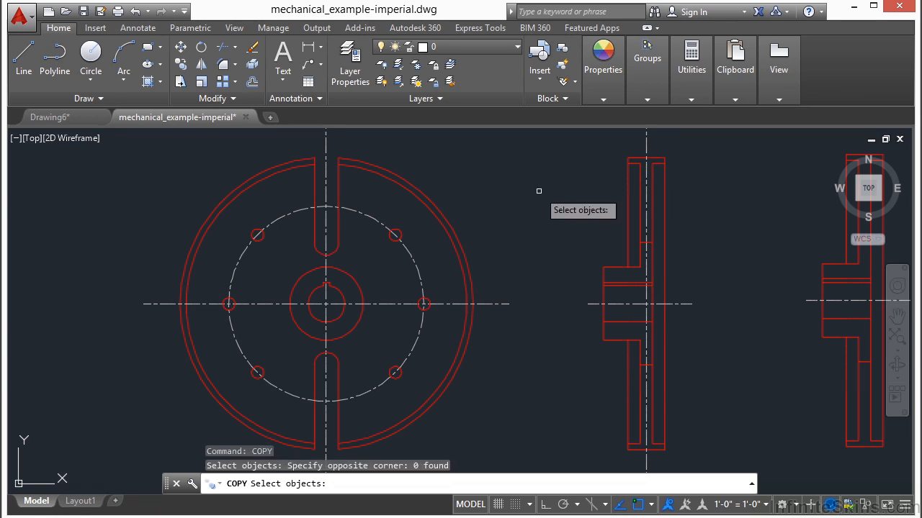
click(403, 206)
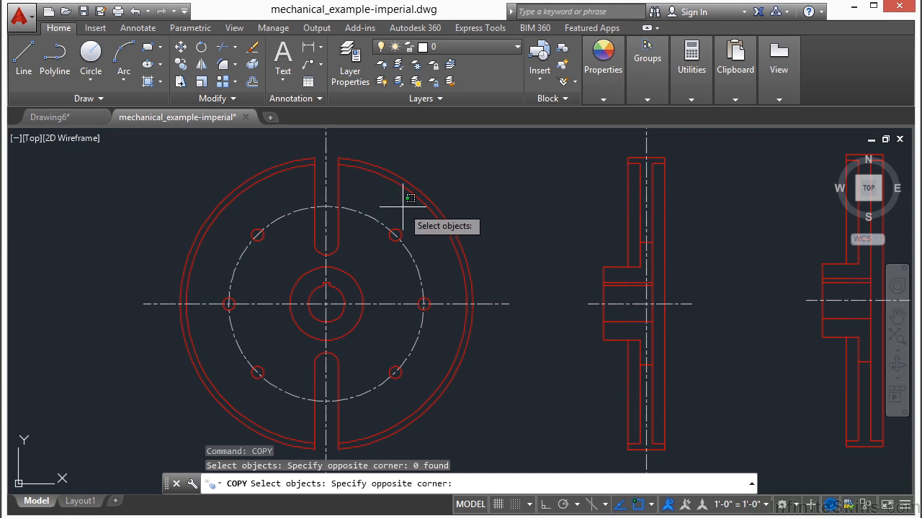
mouse_move(402, 205)
mouse_down()
mouse_move(404, 197)
mouse_move(366, 244)
mouse_move(327, 263)
mouse_move(271, 211)
mouse_move(245, 209)
mouse_move(210, 311)
mouse_move(237, 373)
mouse_move(284, 397)
mouse_move(317, 341)
mouse_move(366, 356)
mouse_move(392, 380)
mouse_move(420, 370)
mouse_move(439, 274)
mouse_move(431, 255)
mouse_up()
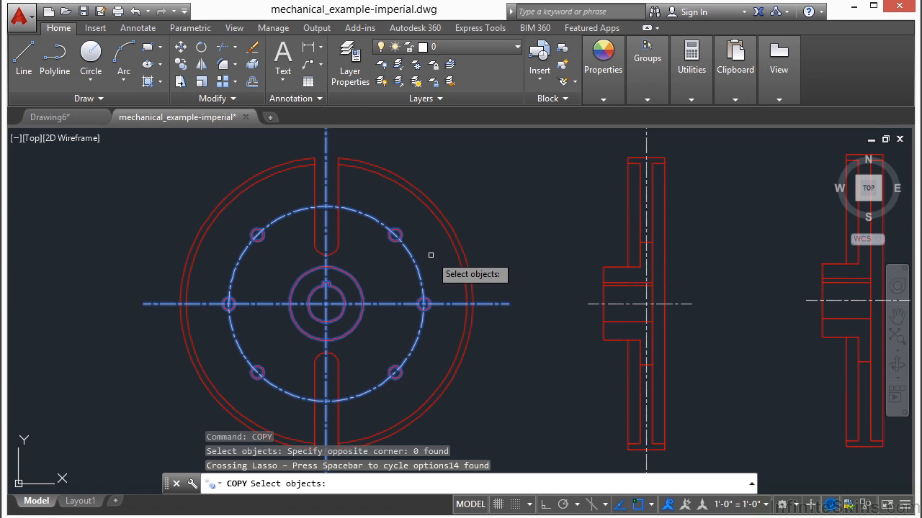
key(Return)
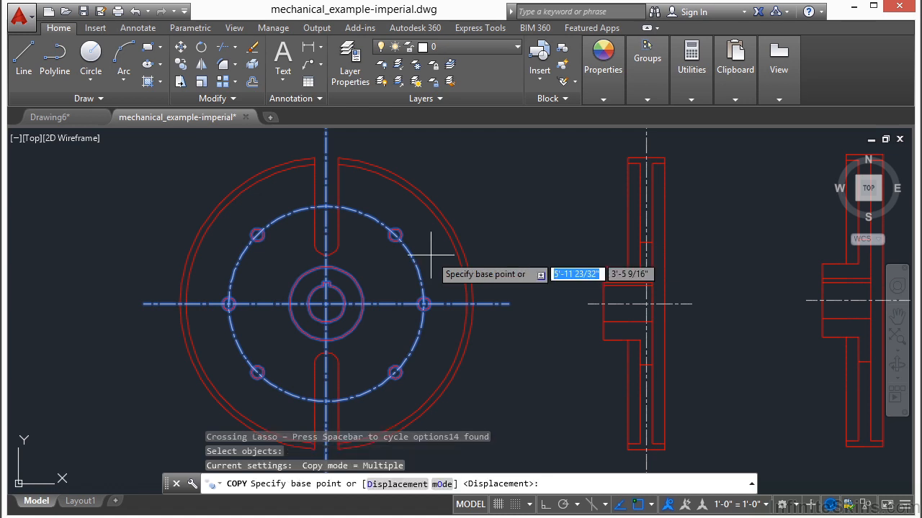
click(394, 275)
scroll(520, 274, down, 4)
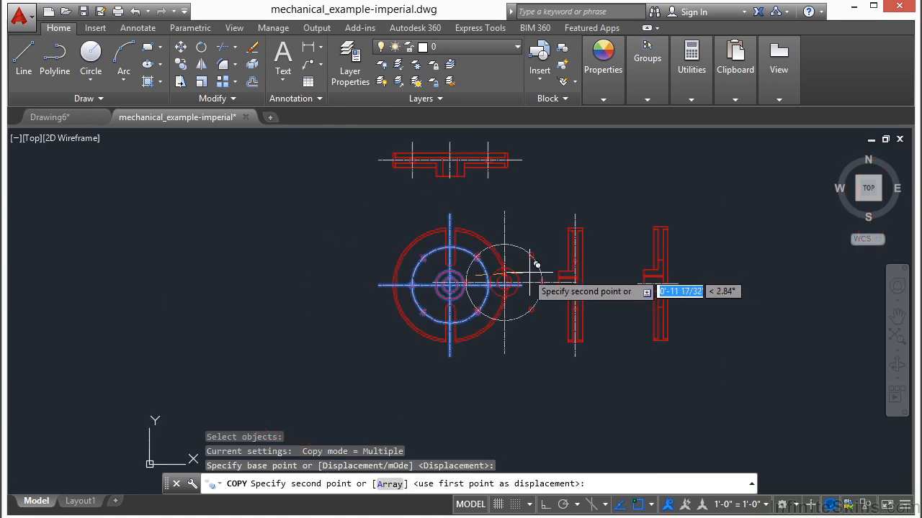
click(311, 268)
right_click(350, 333)
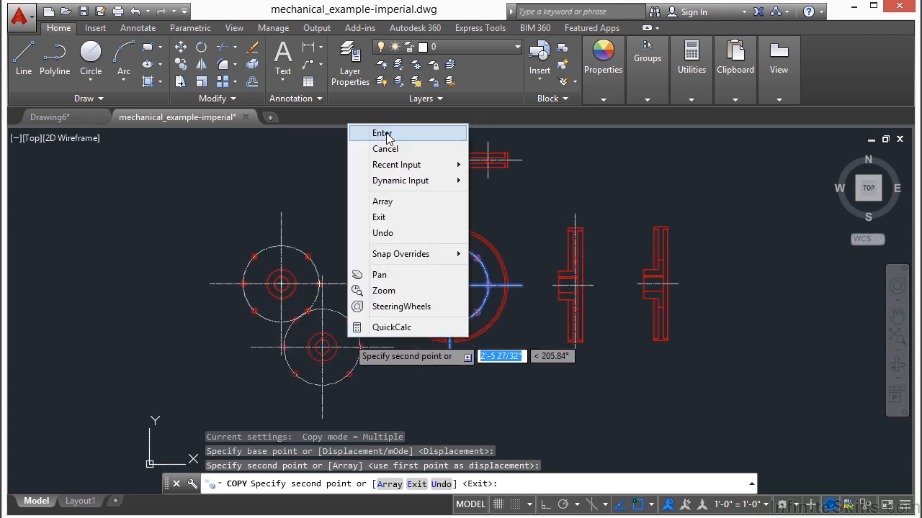
click(383, 133)
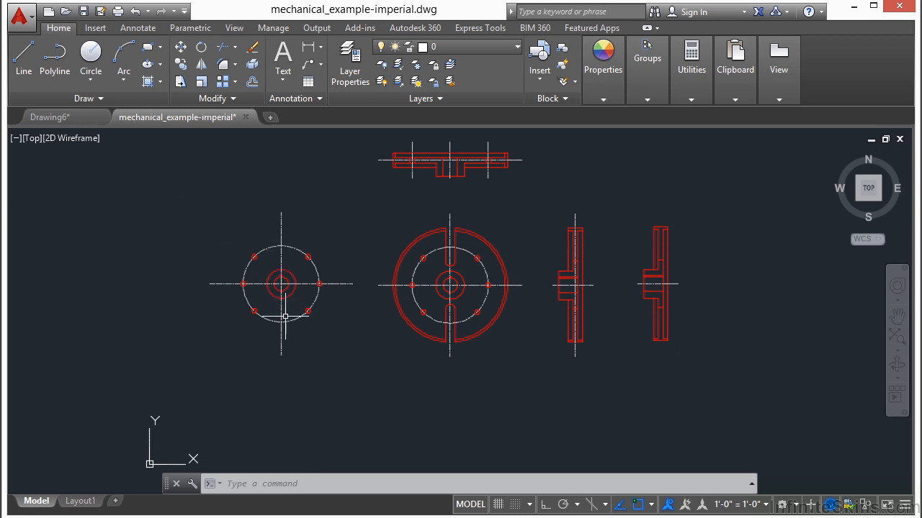
Preselect the copied hub and bolt-hole pattern with a crossing window, and copy it to three spots on its left.
scroll(318, 317, up, 2)
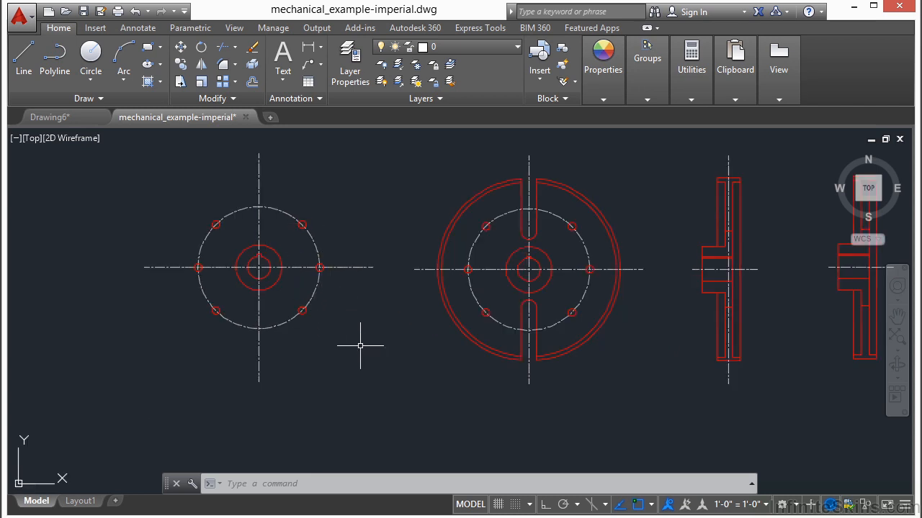
click(360, 185)
click(162, 355)
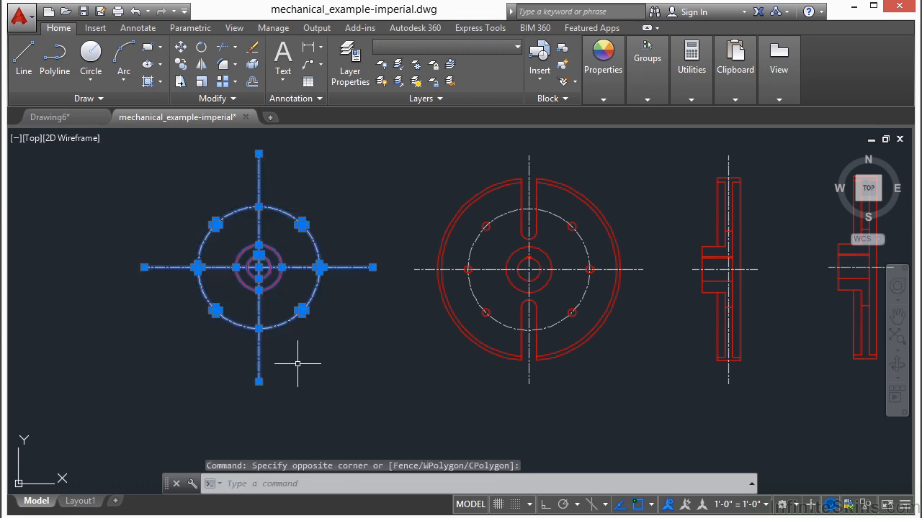
text(cop)
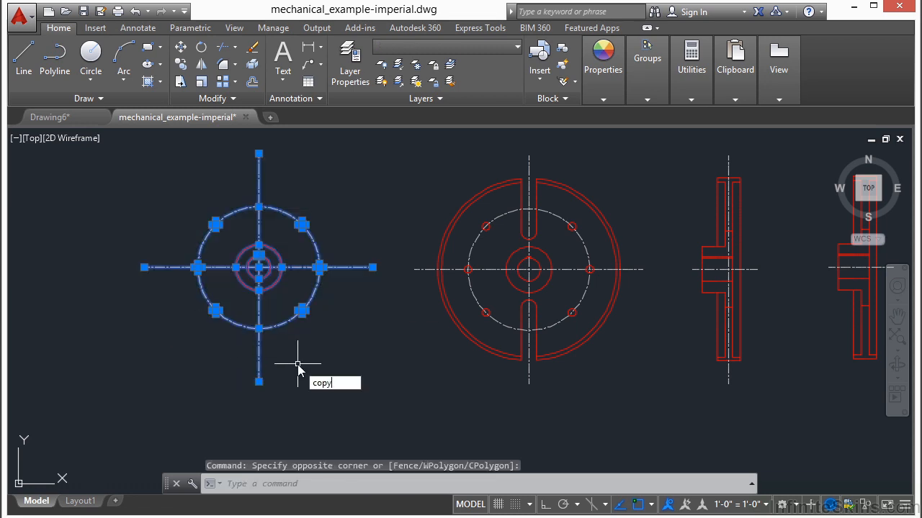
text(y)
key(Return)
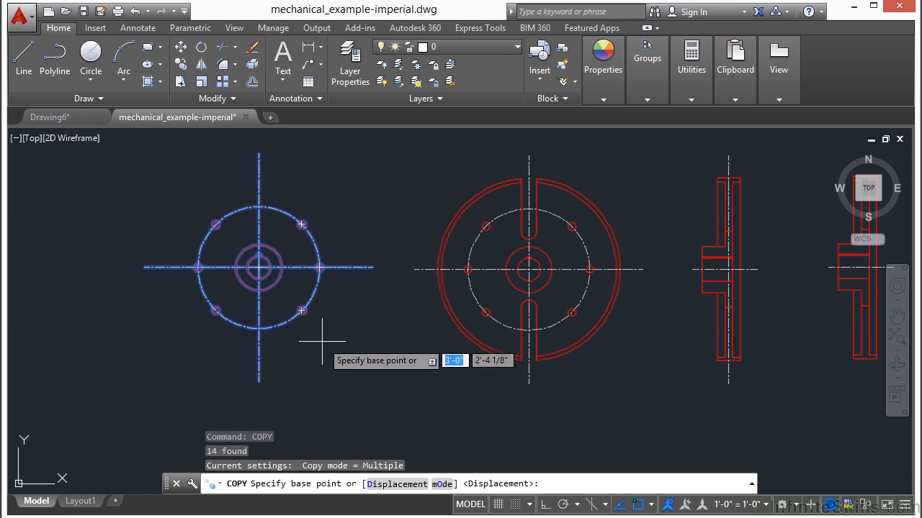
click(344, 308)
middle_drag(344, 308, 676, 332)
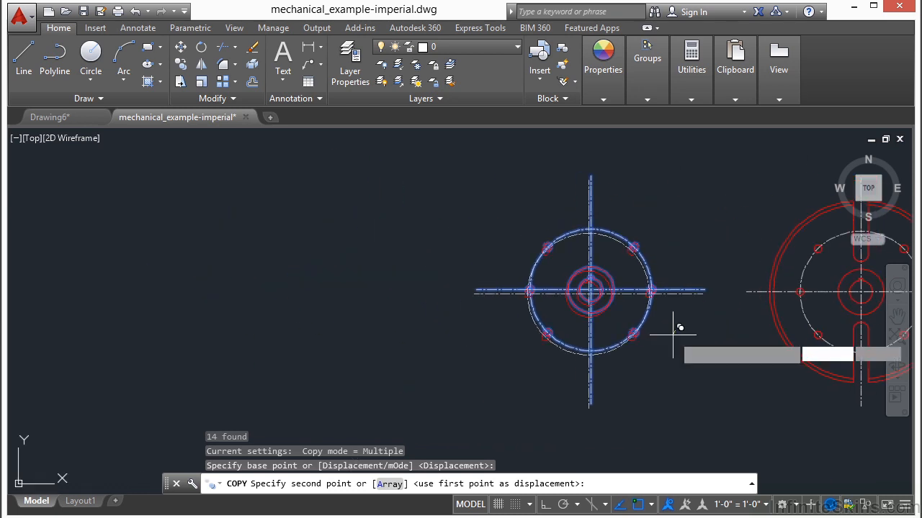
click(420, 263)
click(275, 377)
click(481, 409)
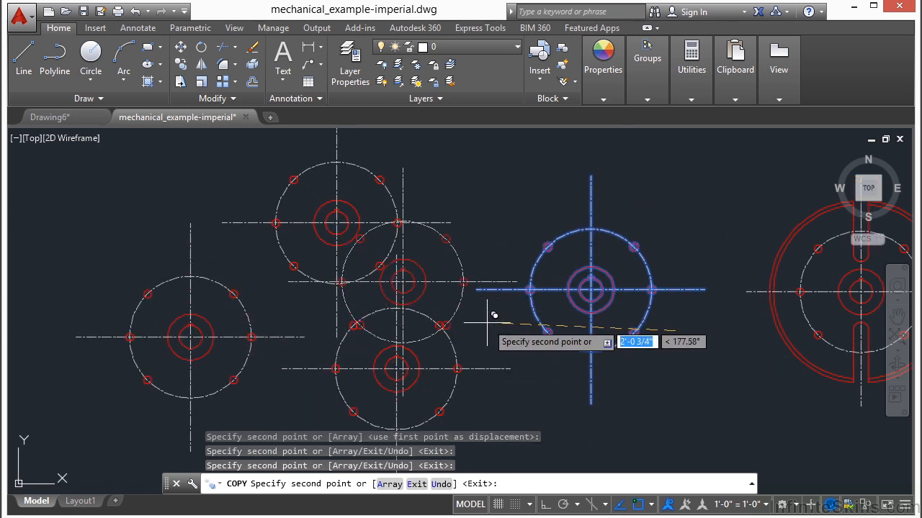
key(Return)
Start a Copy and select the three leftmost hub and bolt-hole patterns with one crossing window.
scroll(205, 309, down, 2)
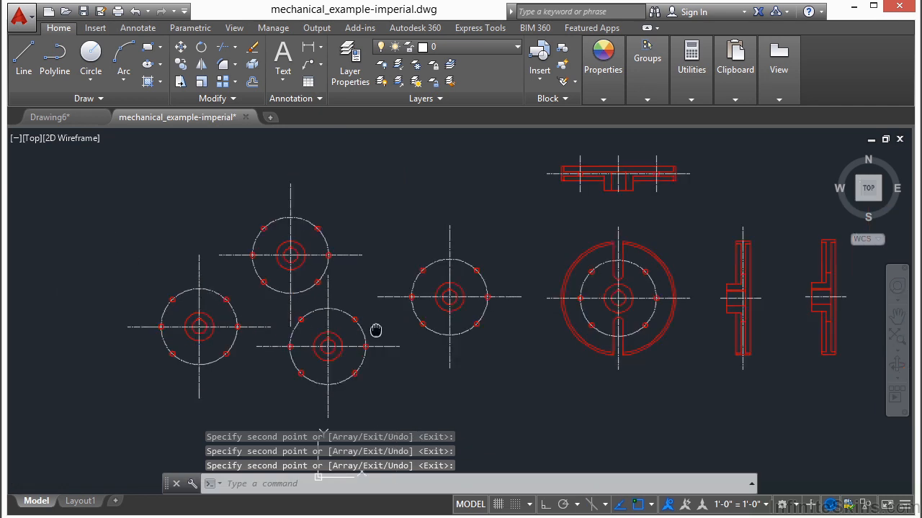
middle_drag(375, 329, 299, 322)
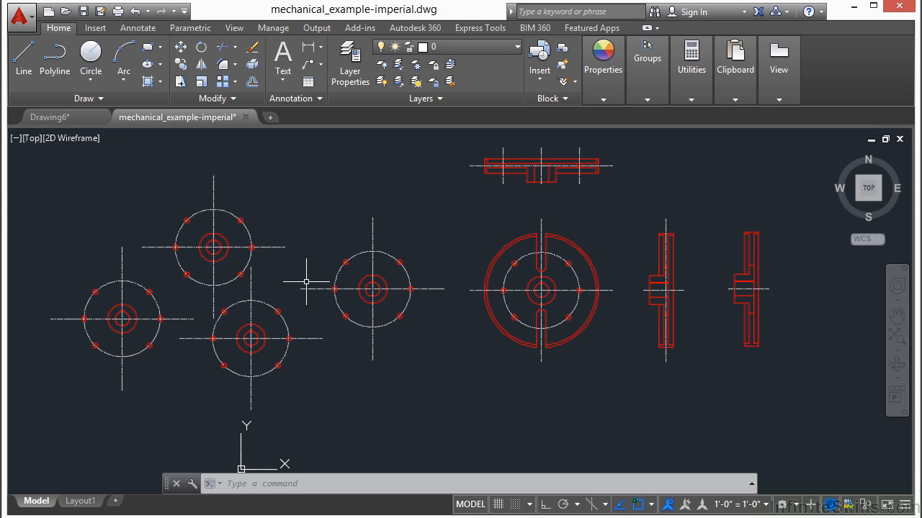
text(copy)
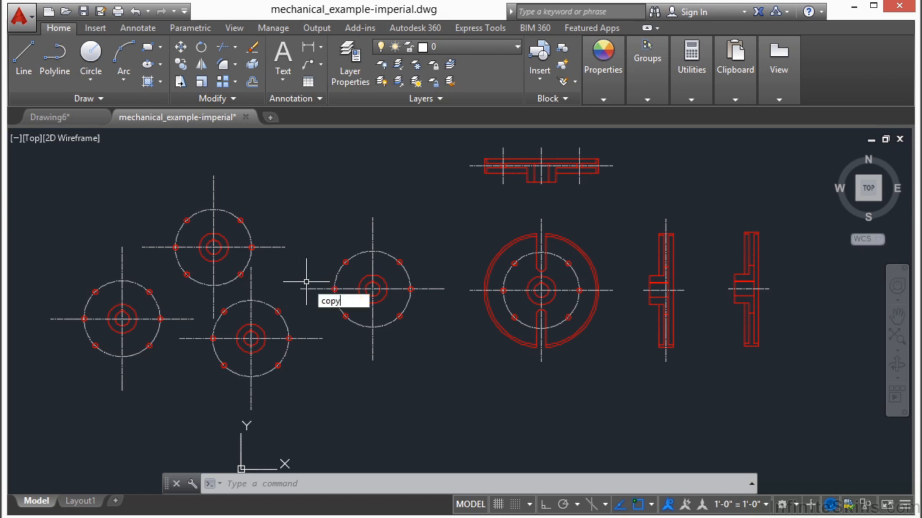
key(Return)
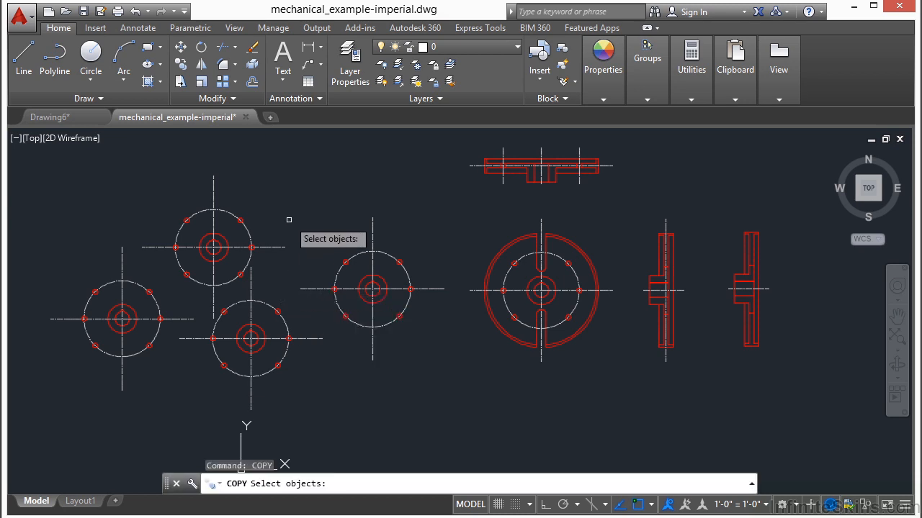
click(286, 185)
click(92, 391)
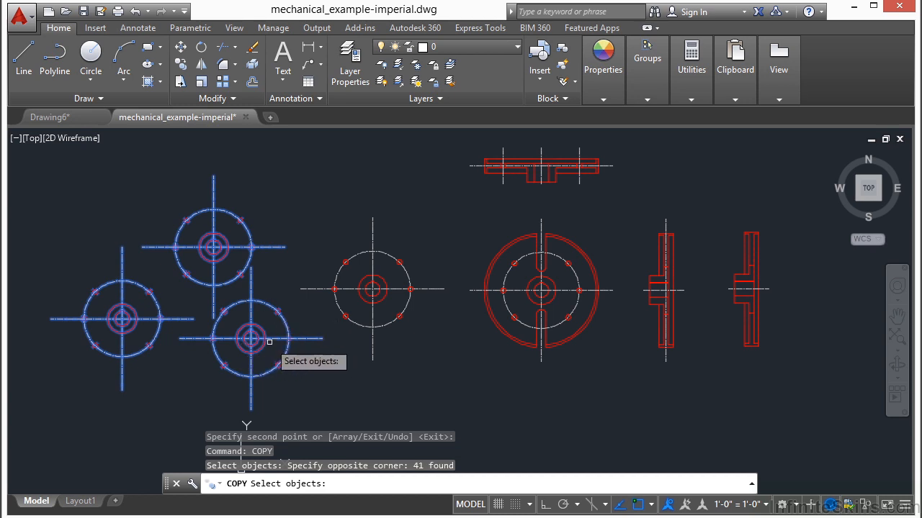
Remove the lowest pattern's hub, bolt circle, bolt holes and centerlines from the selection using crossing windows and individual picks.
shift+click(268, 317)
shift+click(238, 359)
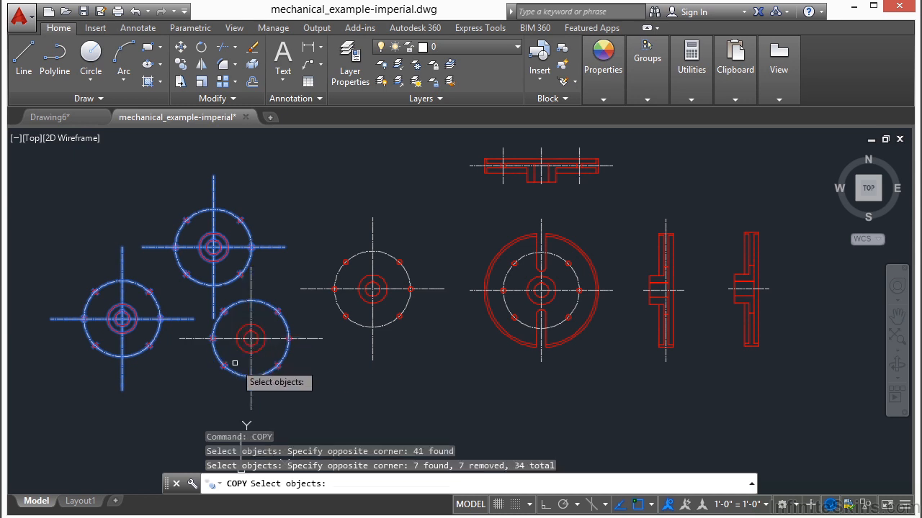
shift+click(281, 305)
shift+click(271, 347)
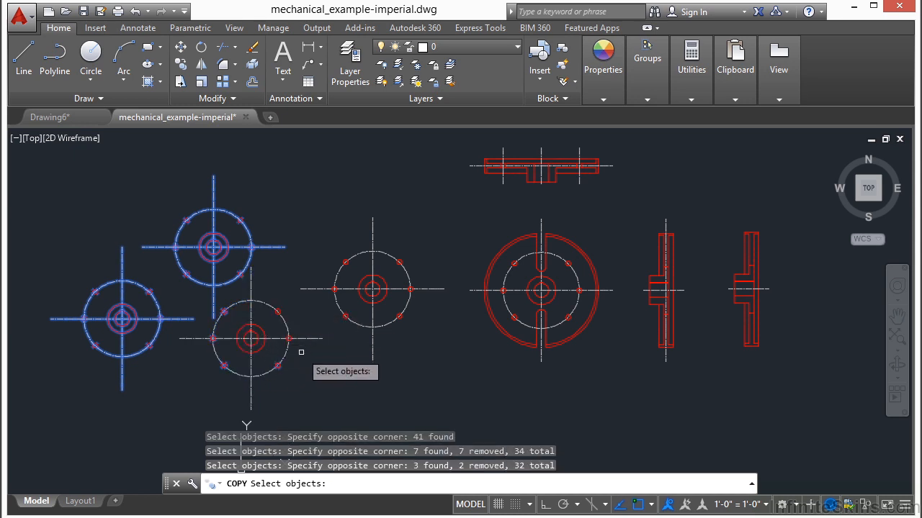
shift+click(289, 381)
shift+click(204, 344)
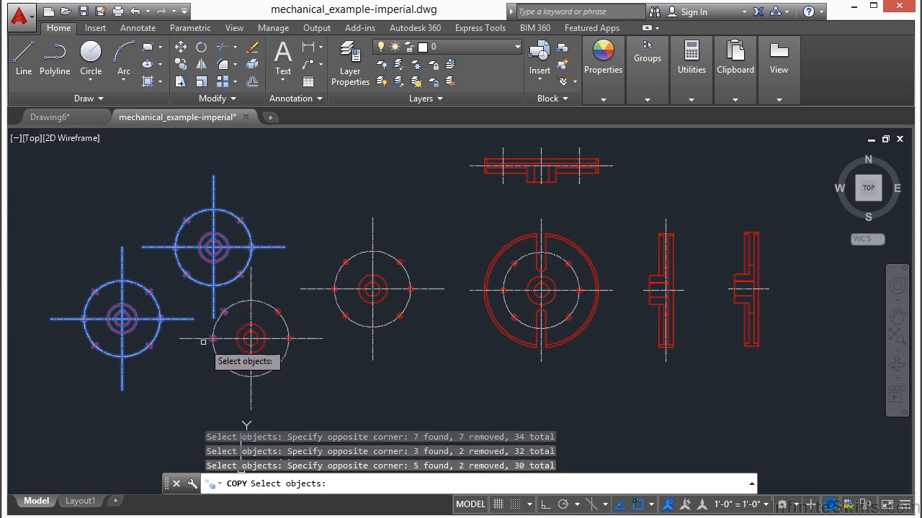
scroll(204, 344, up, 6)
shift+click(256, 321)
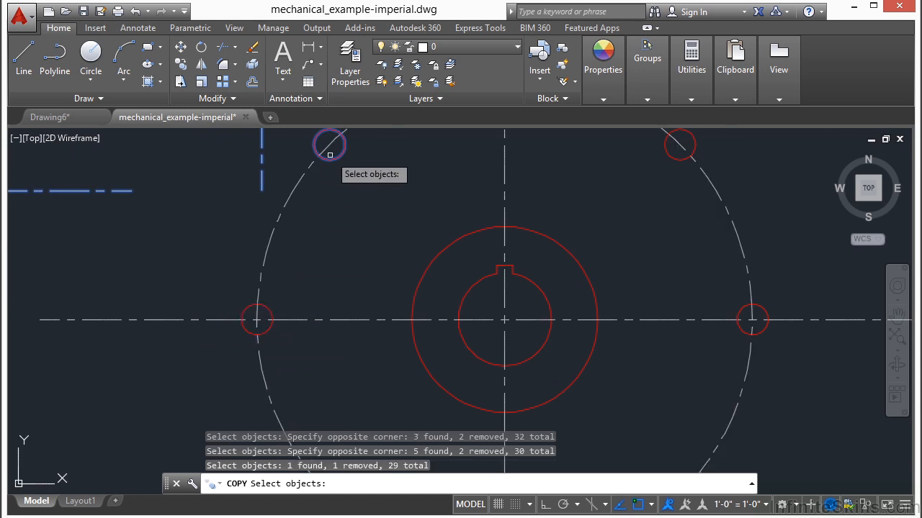
shift+click(332, 161)
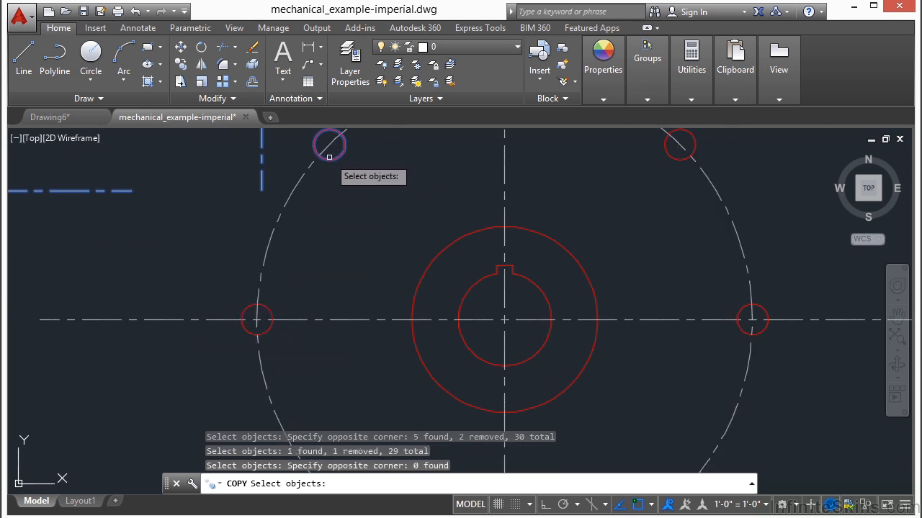
shift+click(329, 157)
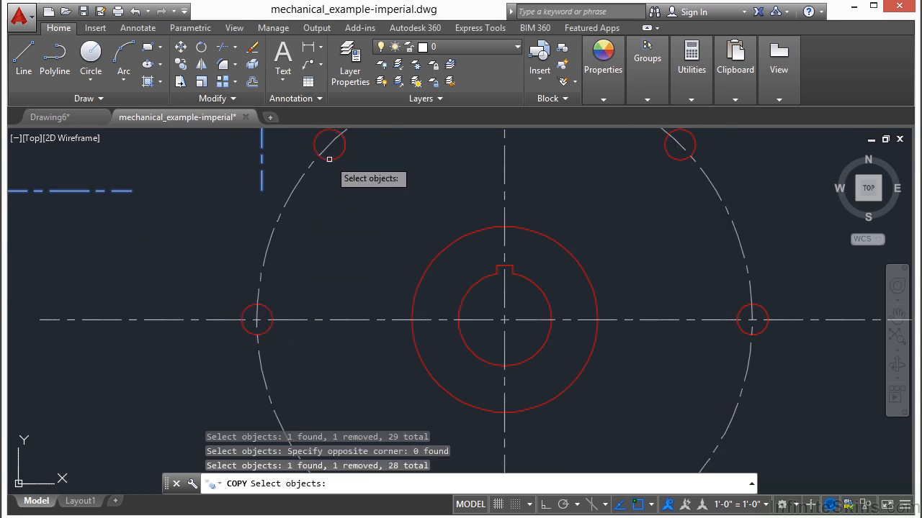
Try deselecting the lowest pattern's objects again with a crossing window and a crossing lasso, and cancel the Copy command.
shift+click(315, 234)
shift+click(275, 269)
mouse_move(308, 268)
mouse_down()
mouse_move(206, 366)
mouse_move(302, 376)
mouse_move(389, 288)
mouse_move(365, 243)
mouse_move(335, 225)
mouse_up()
scroll(402, 257, down, 4)
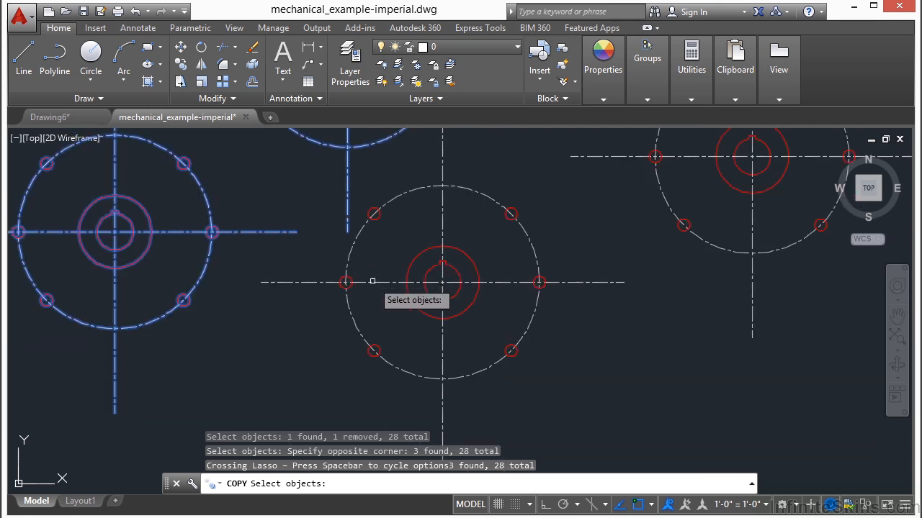
scroll(370, 270, down, 2)
mouse_move(432, 267)
shift+middle_down()
mouse_move(373, 310)
mouse_move(436, 344)
mouse_move(611, 372)
mouse_move(602, 374)
shift+middle_up()
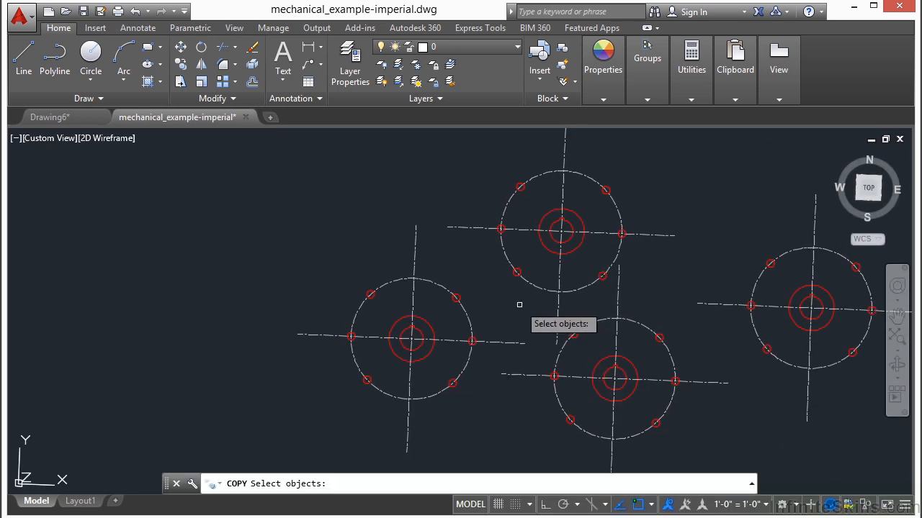
key(Return)
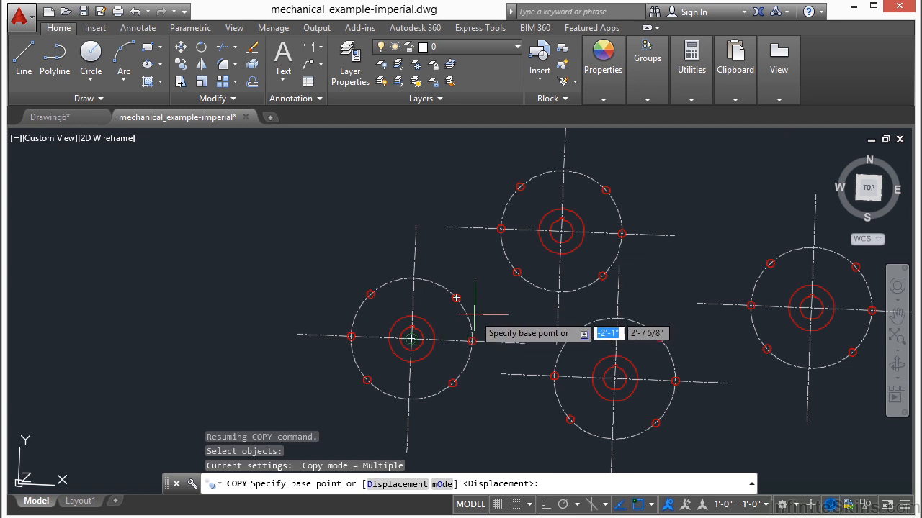
key(Escape)
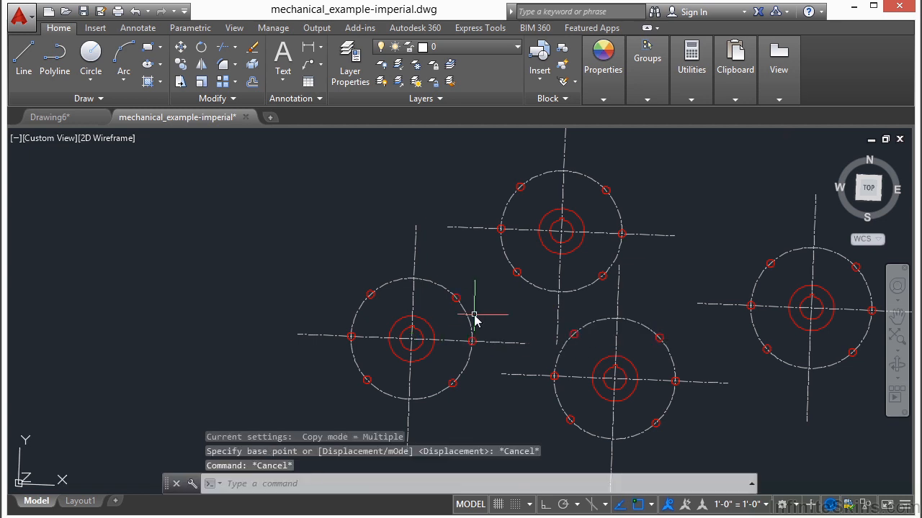